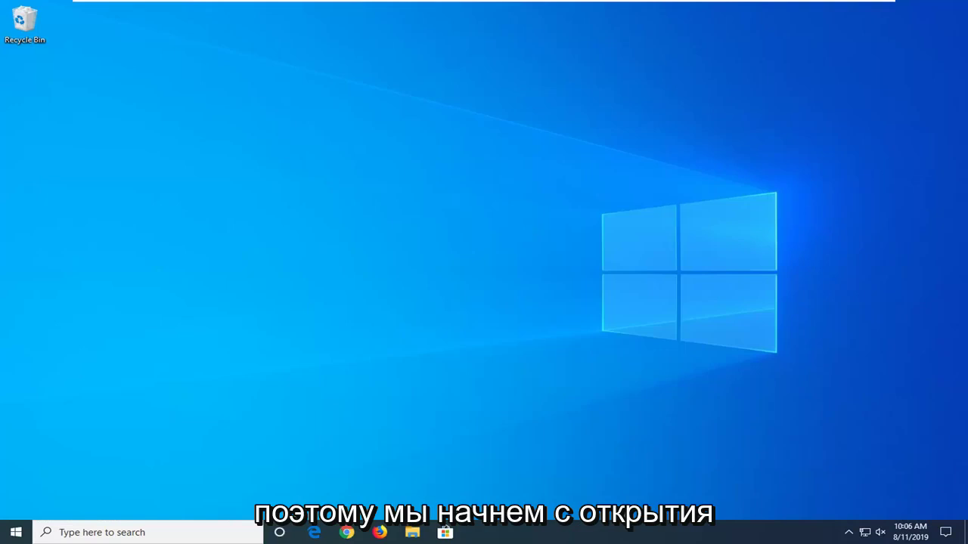
# - Search Start for wsreset and run it as administrator to clear the Store cache
pyautogui.click(6, 533)
pyautogui.write('ws')
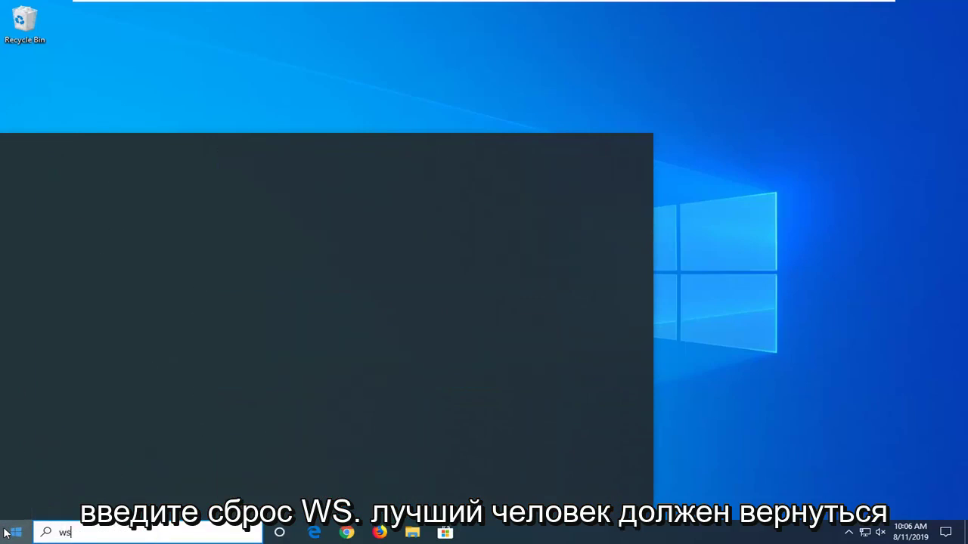
pyautogui.write('reset')
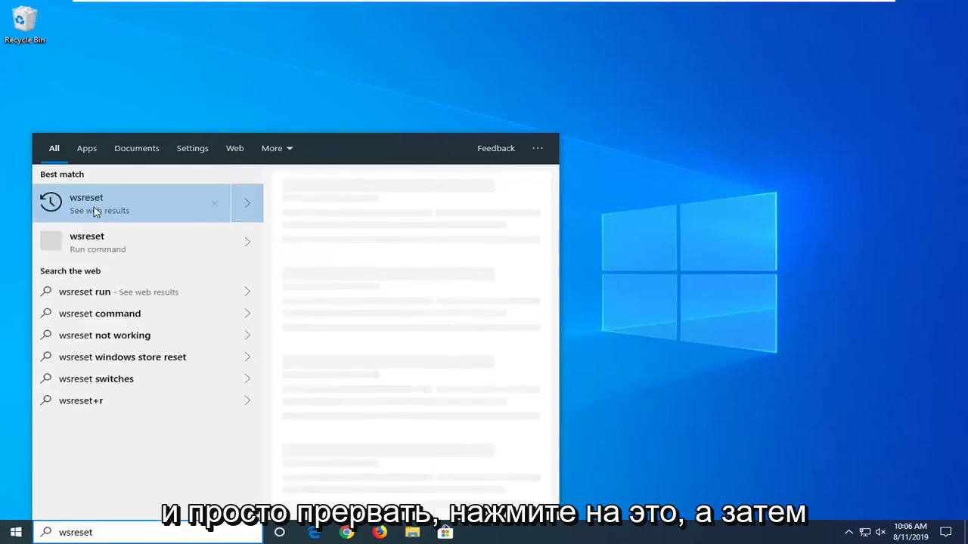
pyautogui.rightClick(106, 209)
pyautogui.click(133, 213)
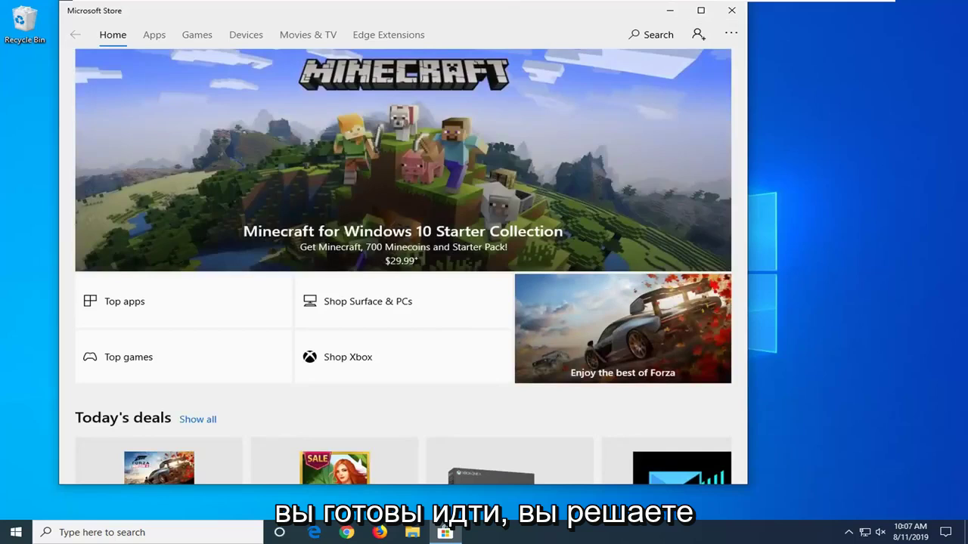
# - Close the Store and launch Windows PowerShell as administrator, approving the UAC prompt
pyautogui.click(731, 11)
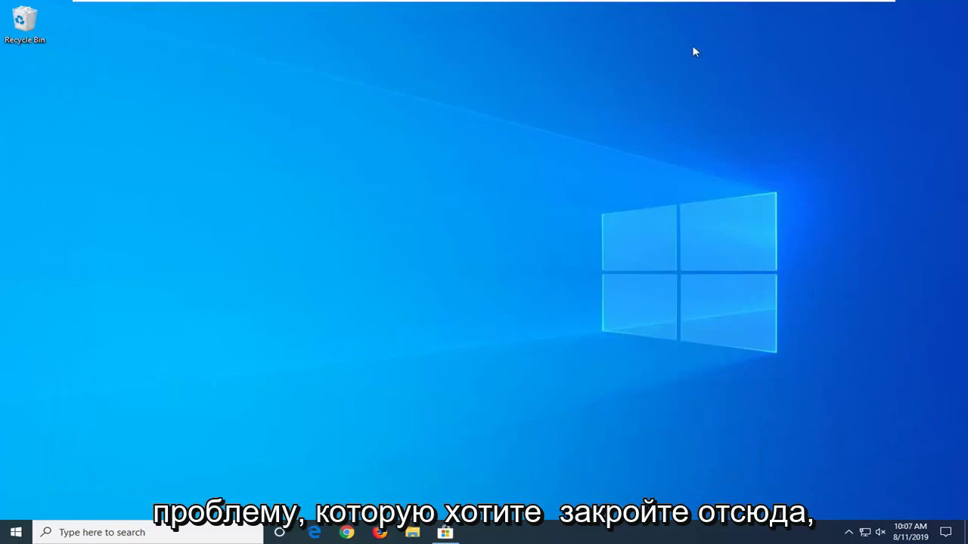
pyautogui.click(9, 531)
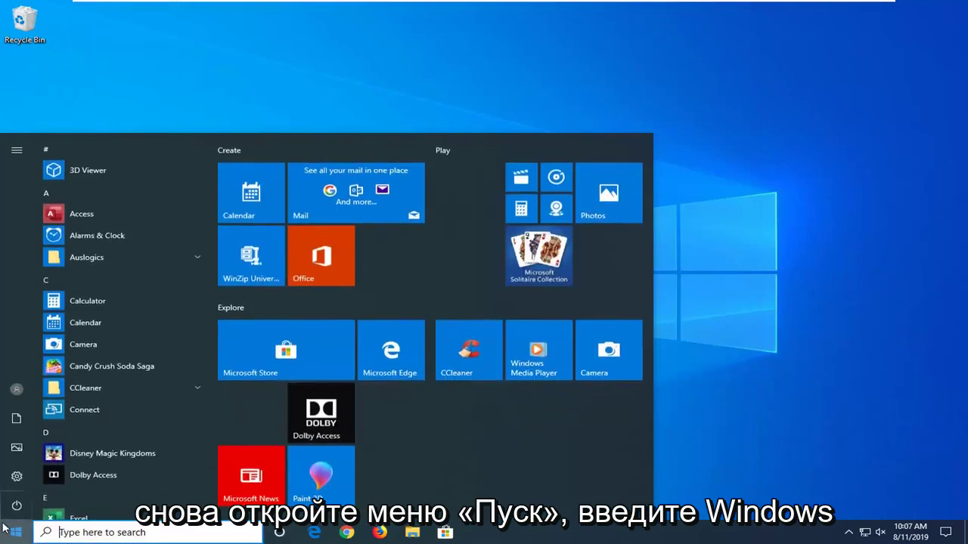
pyautogui.write('windows powershell')
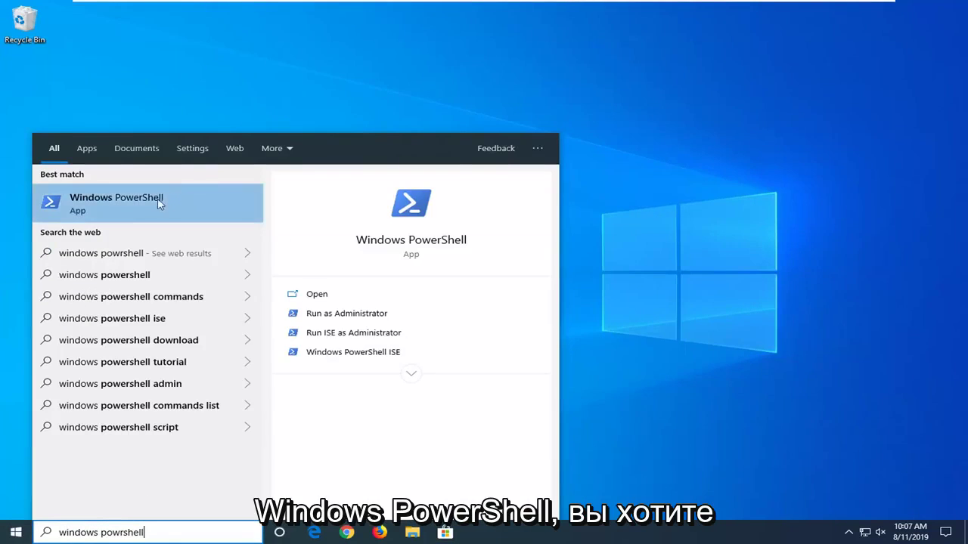
pyautogui.rightClick(145, 210)
pyautogui.click(155, 217)
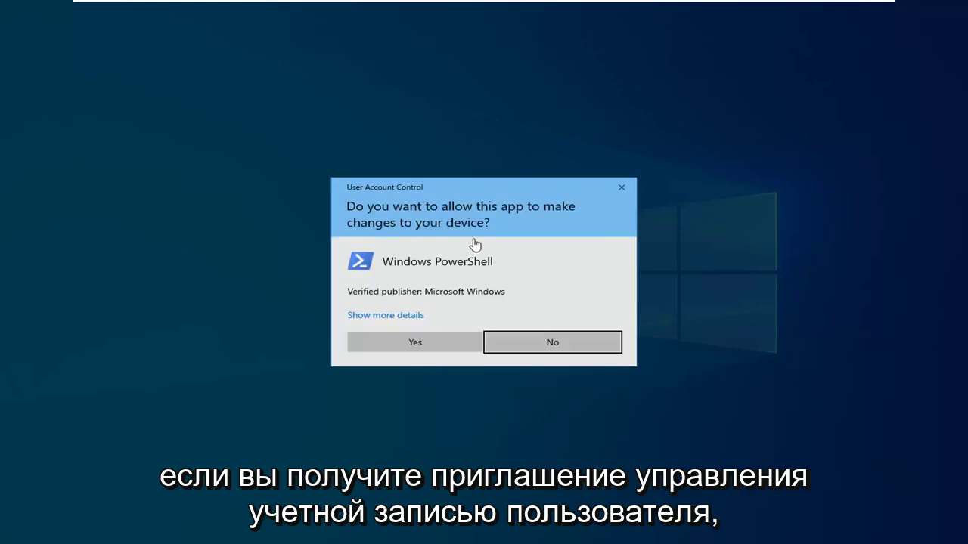
pyautogui.click(429, 343)
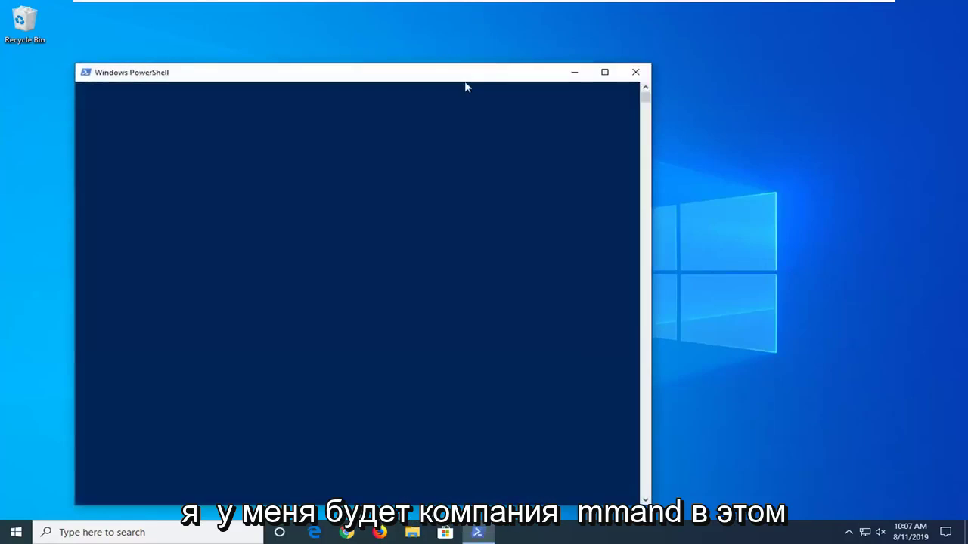
# - Paste and run the Get-AppXPackage command re-registering Microsoft.WindowsStore, then close PowerShell
pyautogui.moveTo(461, 78); pyautogui.dragTo(550, 49)
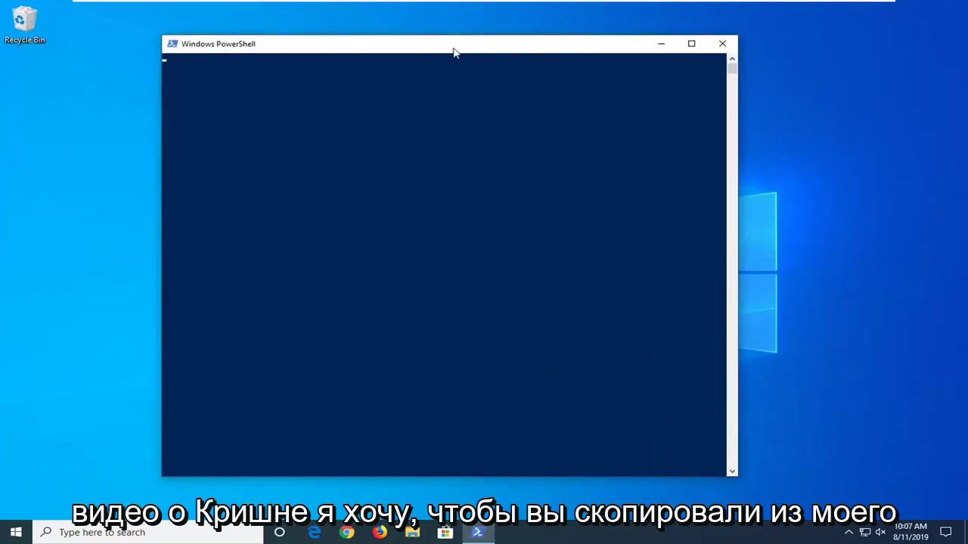
pyautogui.rightClick(401, 48)
pyautogui.click(429, 140)
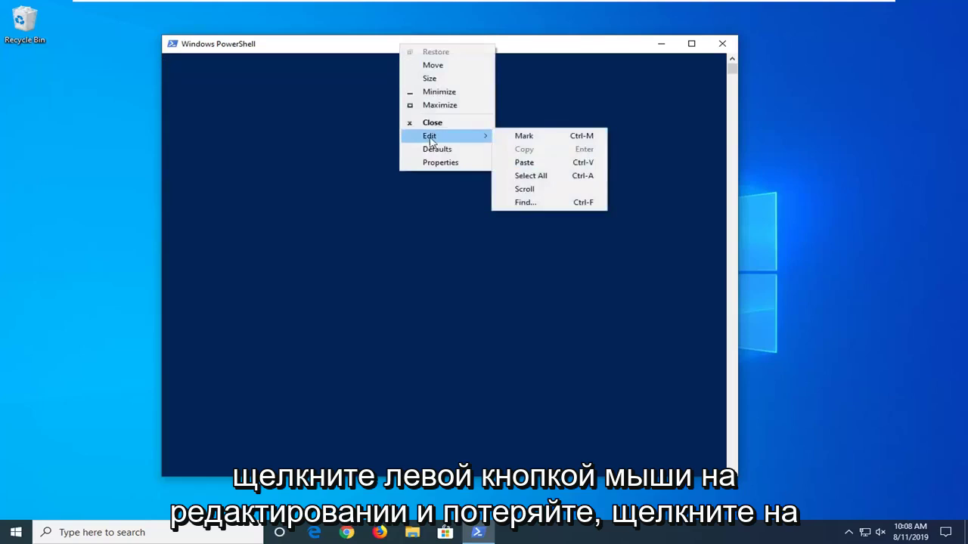
pyautogui.click(525, 165)
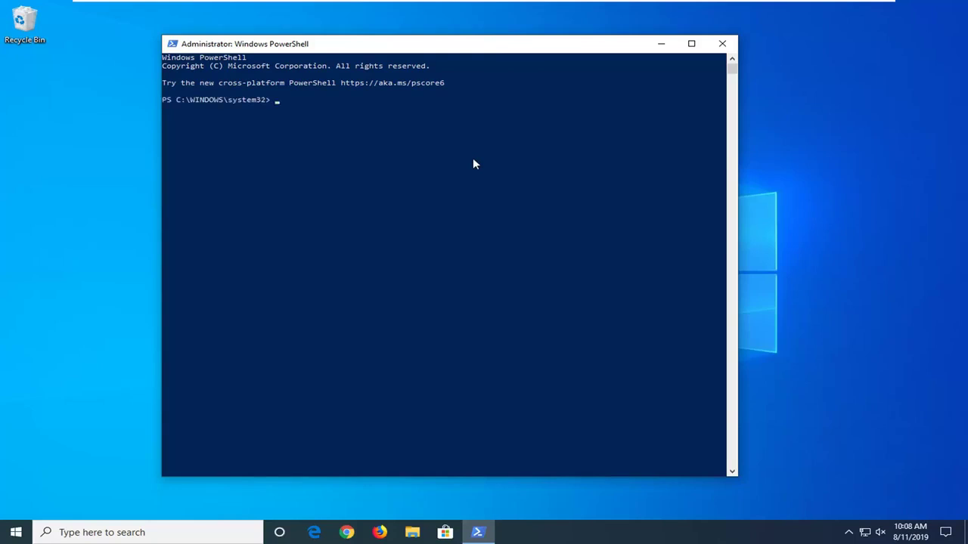
pyautogui.press('Return')
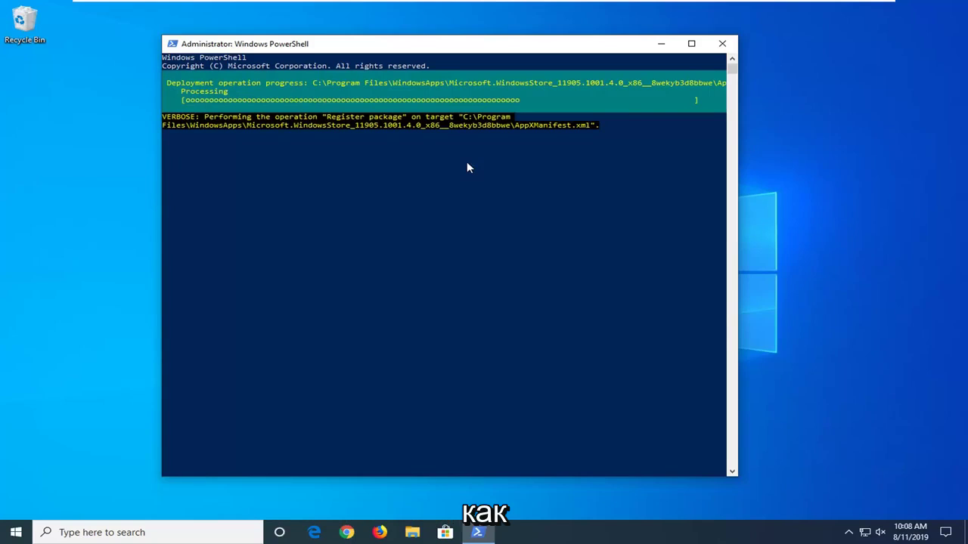
pyautogui.press('Return')
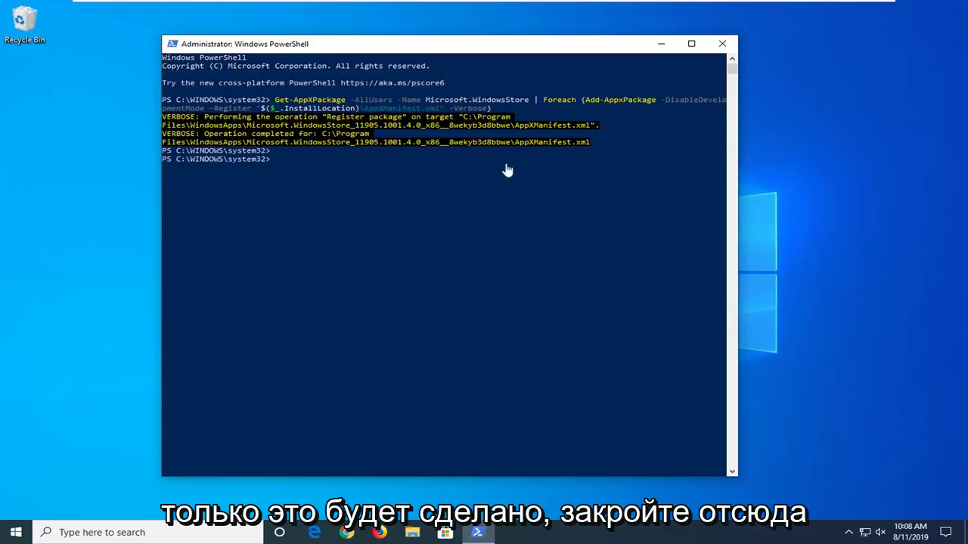
pyautogui.click(724, 43)
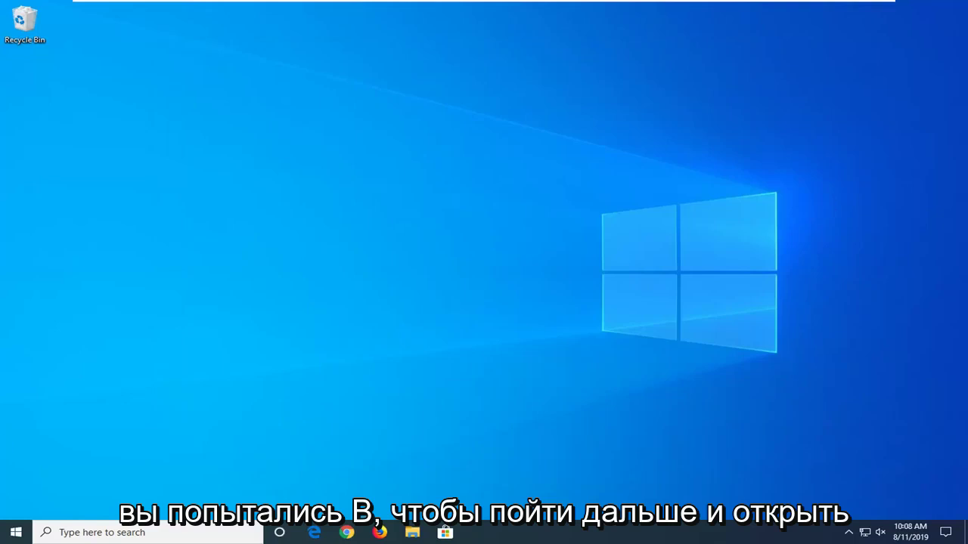
# - Search Start for 'settings' and launch the Settings app
pyautogui.click(14, 533)
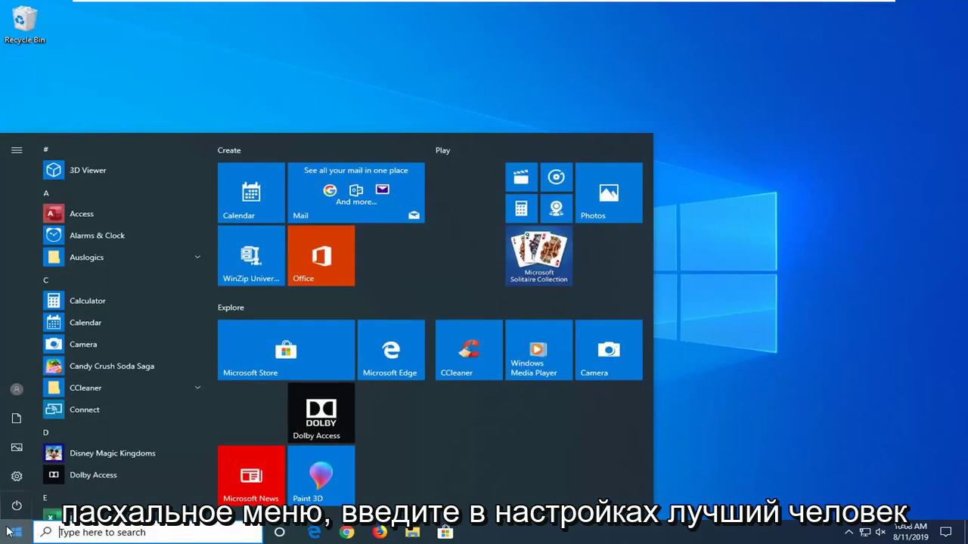
pyautogui.write('settings')
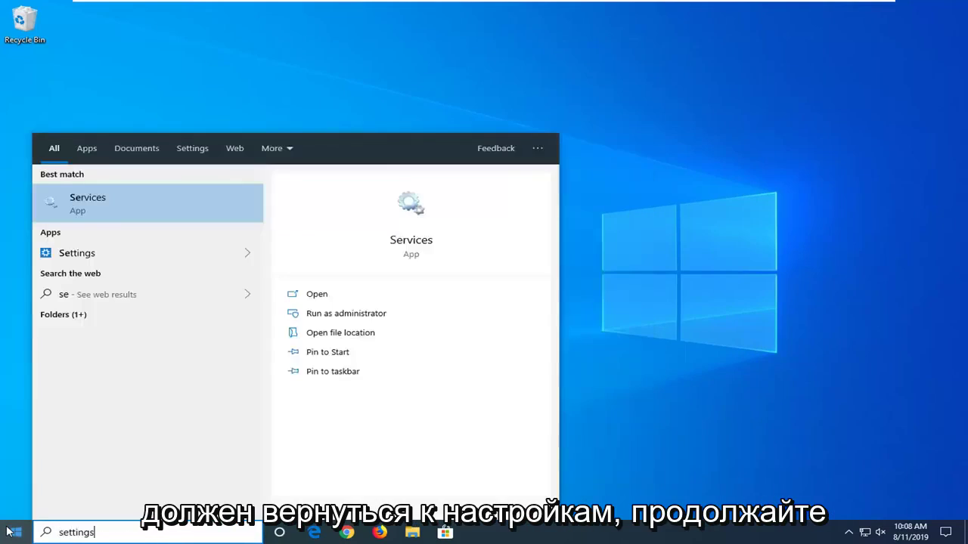
pyautogui.click(97, 206)
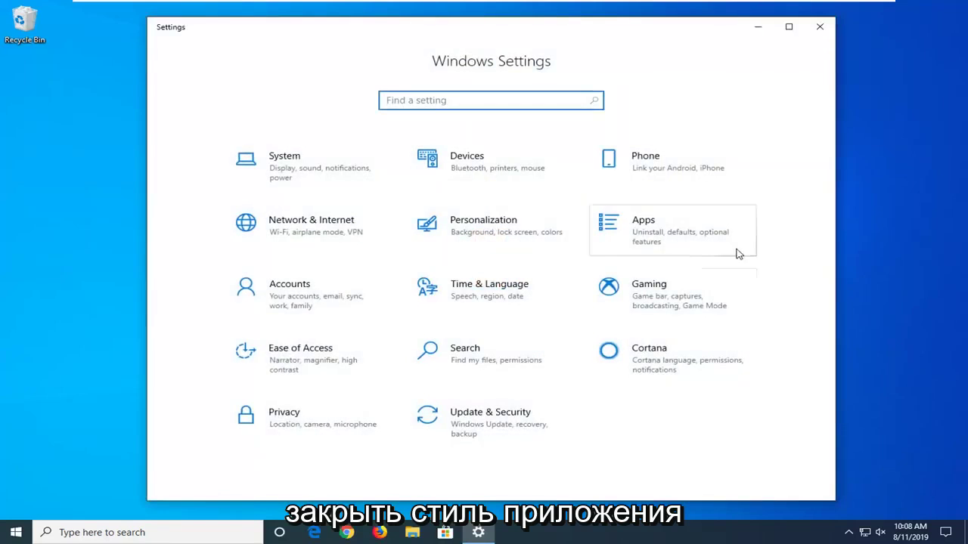
# - In Apps & features, filter for Microsoft Store and open its Advanced options
pyautogui.click(678, 242)
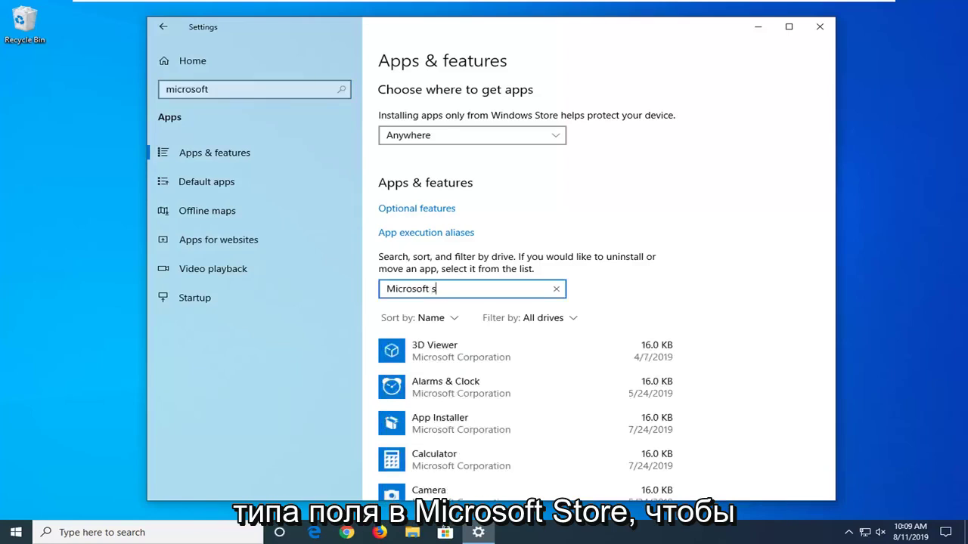
pyautogui.write('tore')
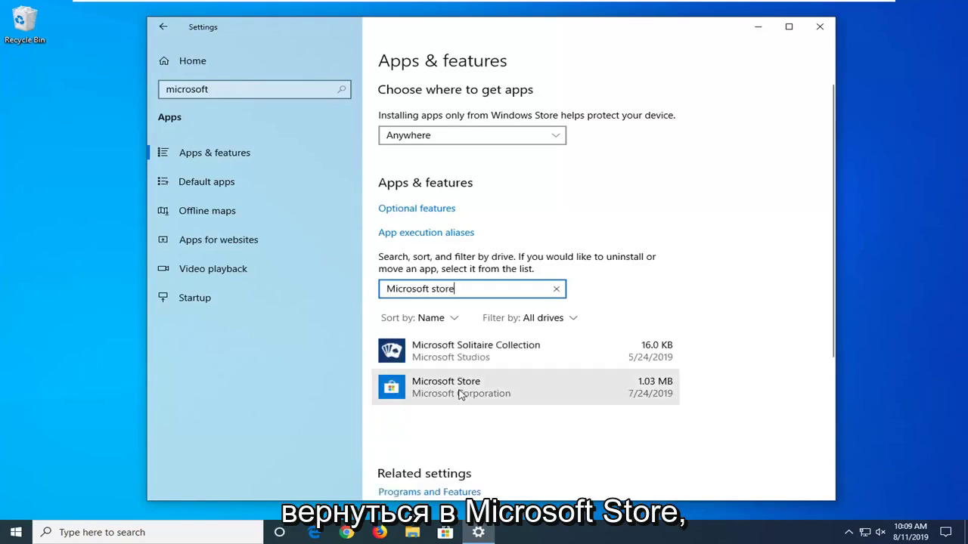
pyautogui.click(460, 393)
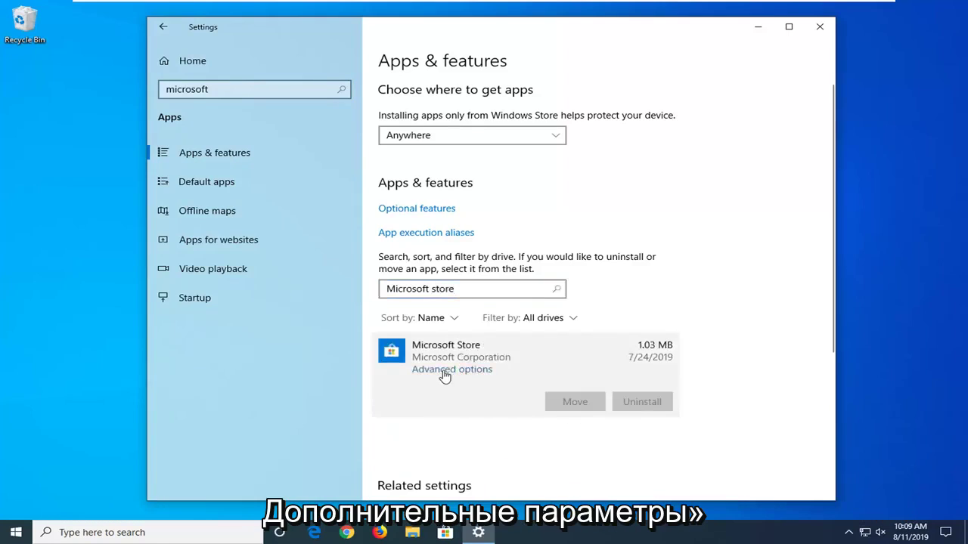
pyautogui.click(446, 370)
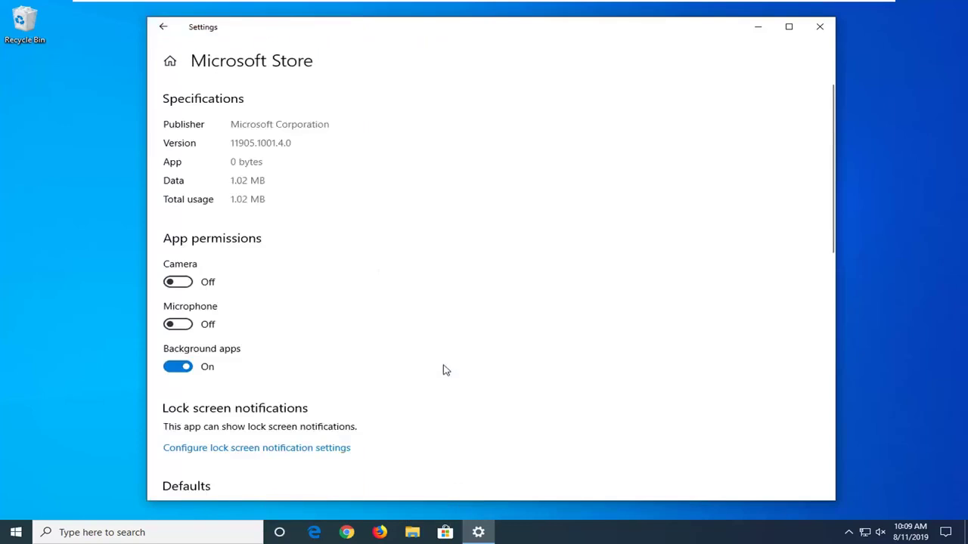
# - Reset the Microsoft Store app, confirming the data wipe, then close Settings
pyautogui.scroll(-5, 443, 328)
pyautogui.scroll(-1, 443, 328)
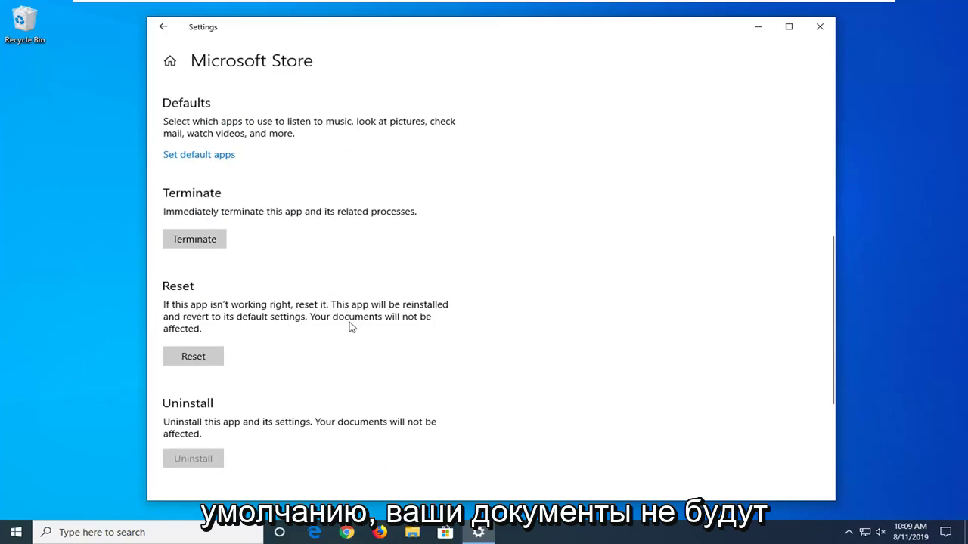
pyautogui.click(195, 360)
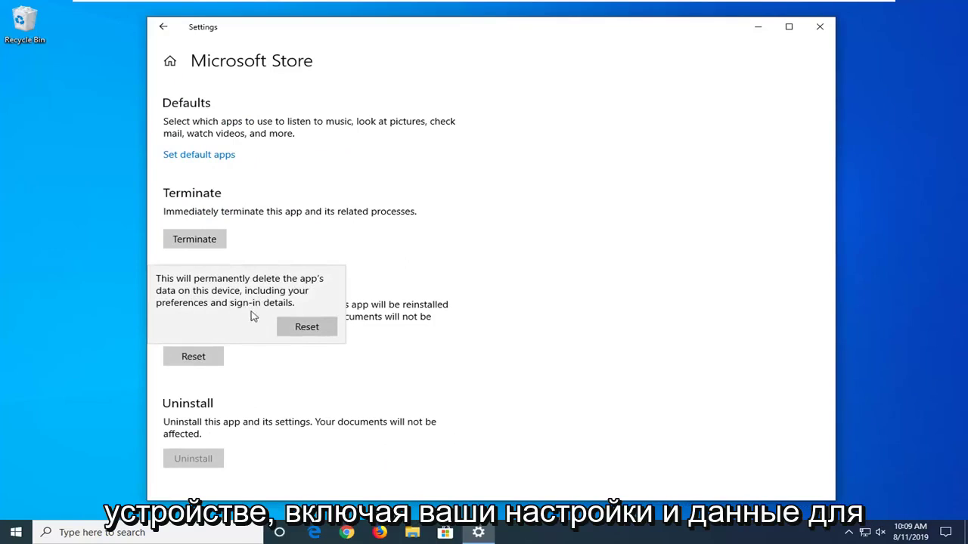
pyautogui.click(307, 330)
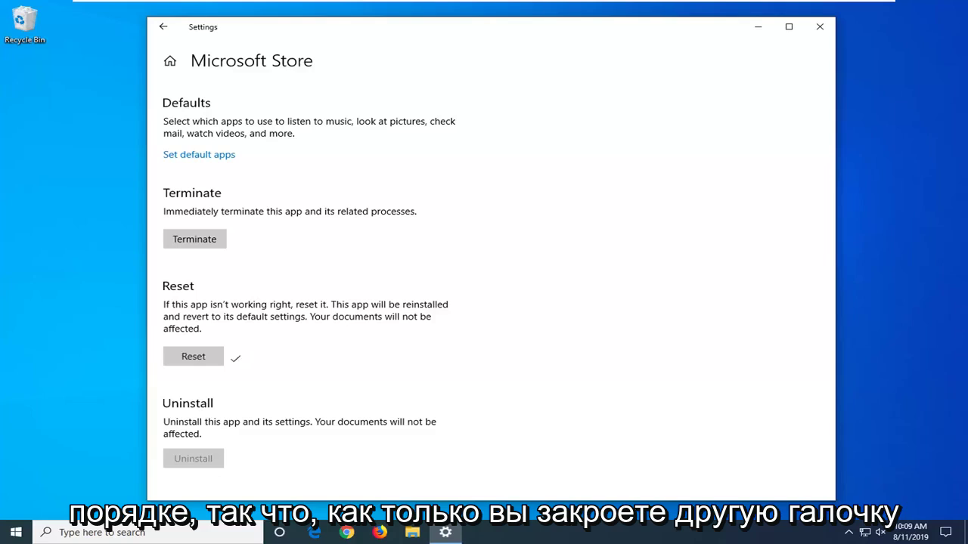
pyautogui.click(820, 26)
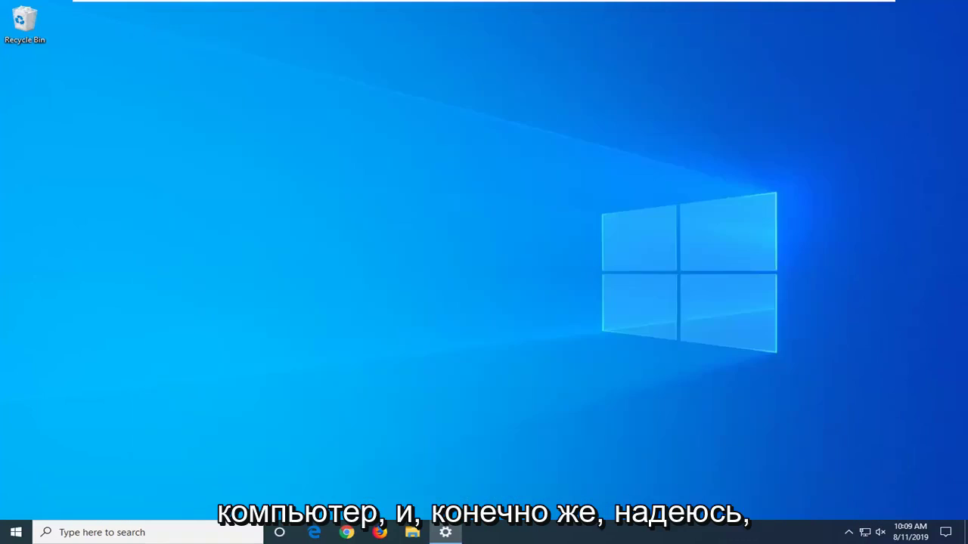